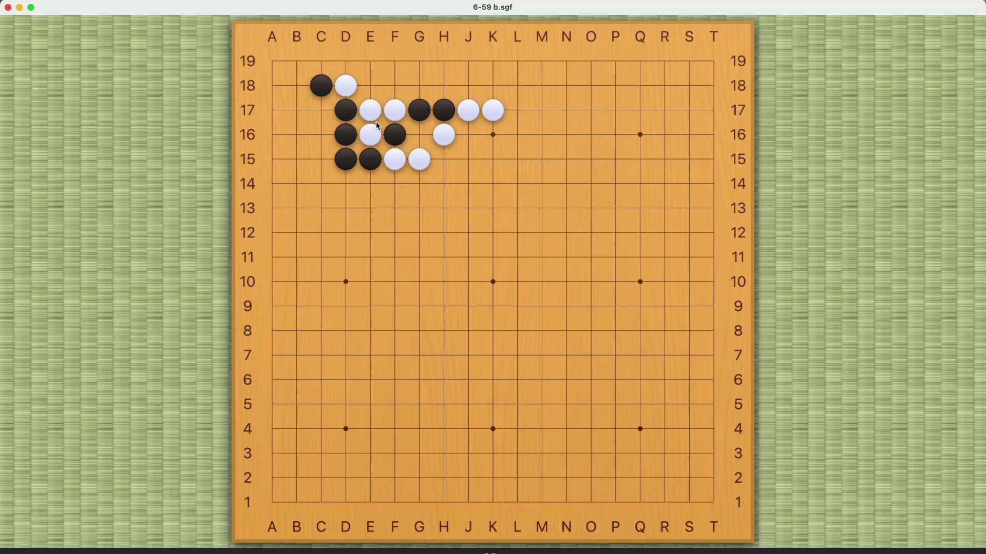
Try Black at E18 and the D19 capture, then reset the puzzle to the start.
{"action": "left_click", "coordinate": [371, 88]}
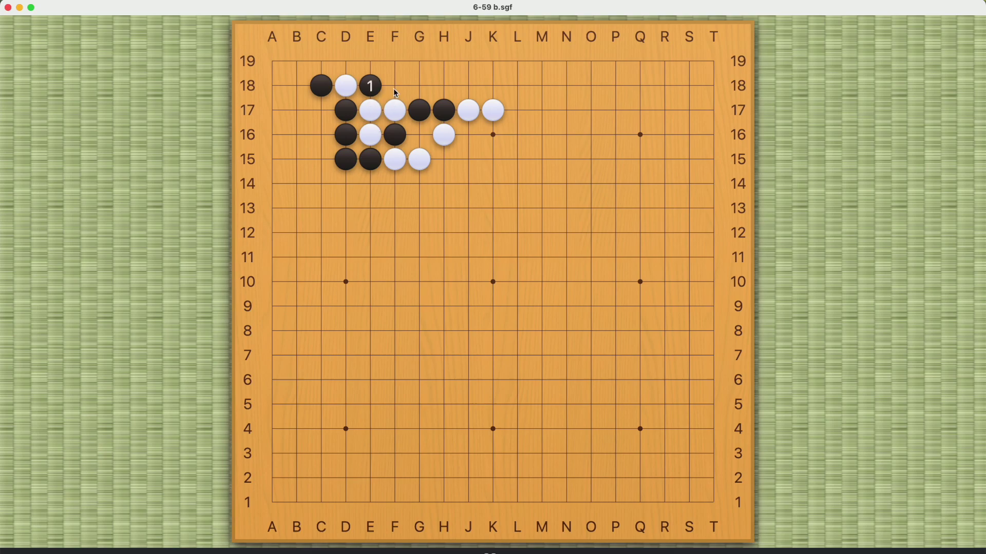
{"action": "left_click", "coordinate": [346, 61]}
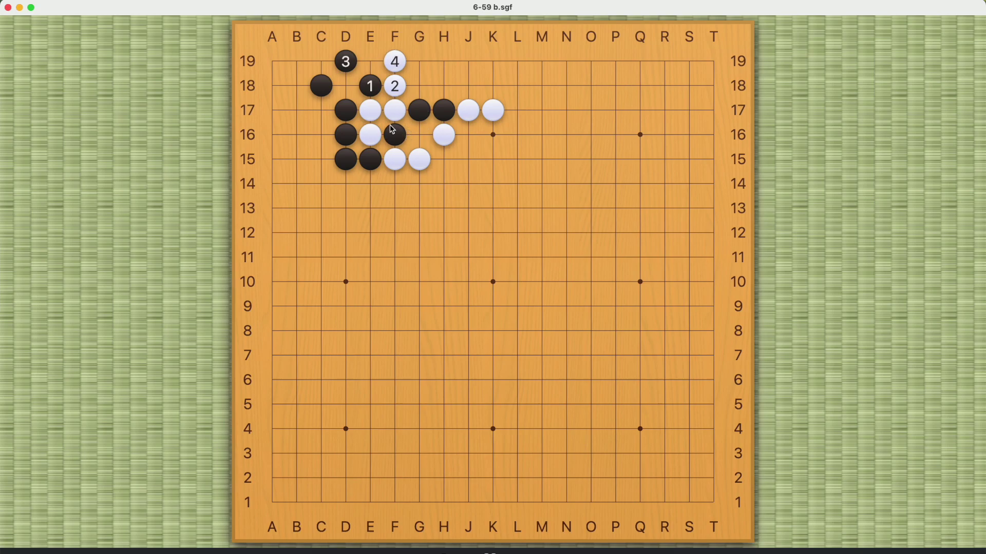
{"action": "key", "text": "Home"}
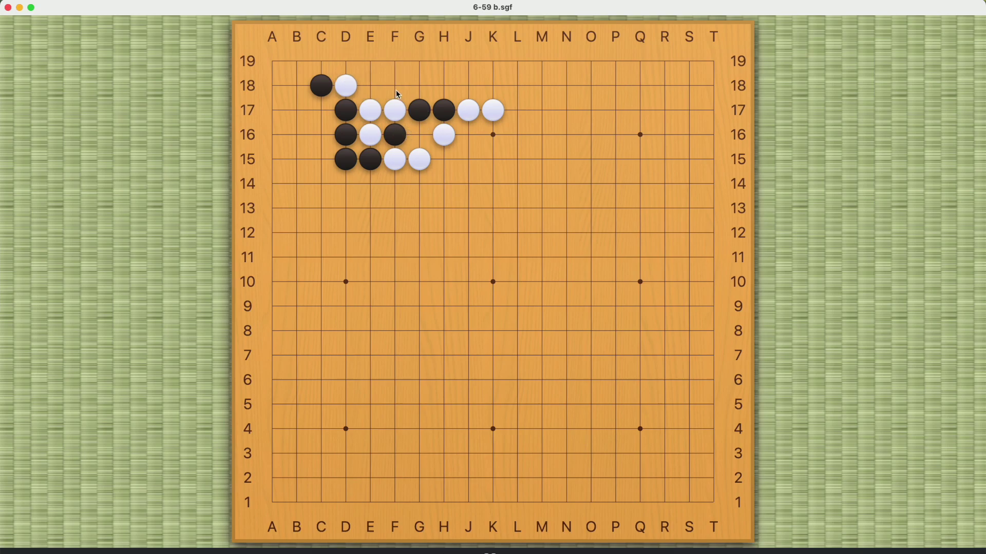
Play Black 1 at F18, explore White's G16 capture and F16, then return to White 2 at E18.
{"action": "left_click", "coordinate": [396, 88]}
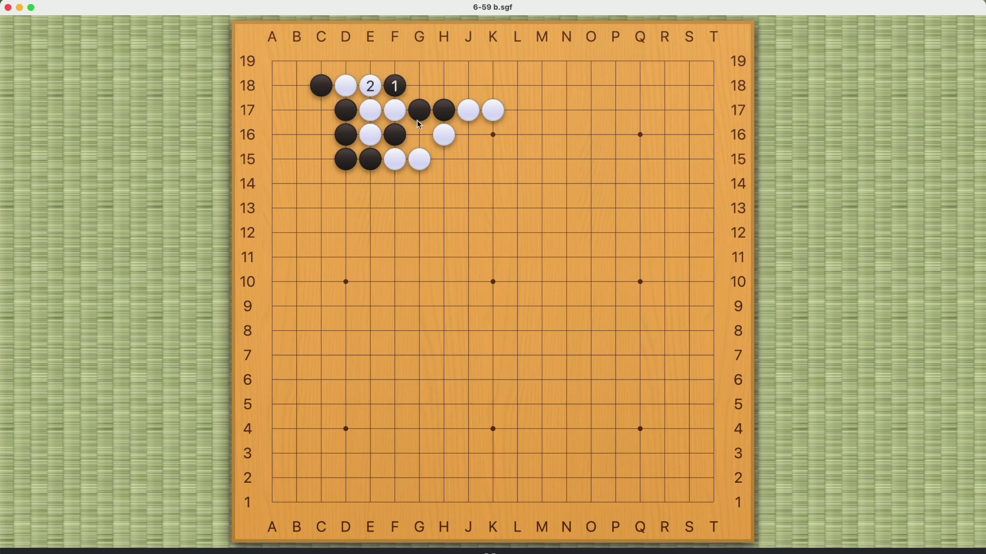
{"action": "key", "text": "Left"}
{"action": "left_click", "coordinate": [419, 134]}
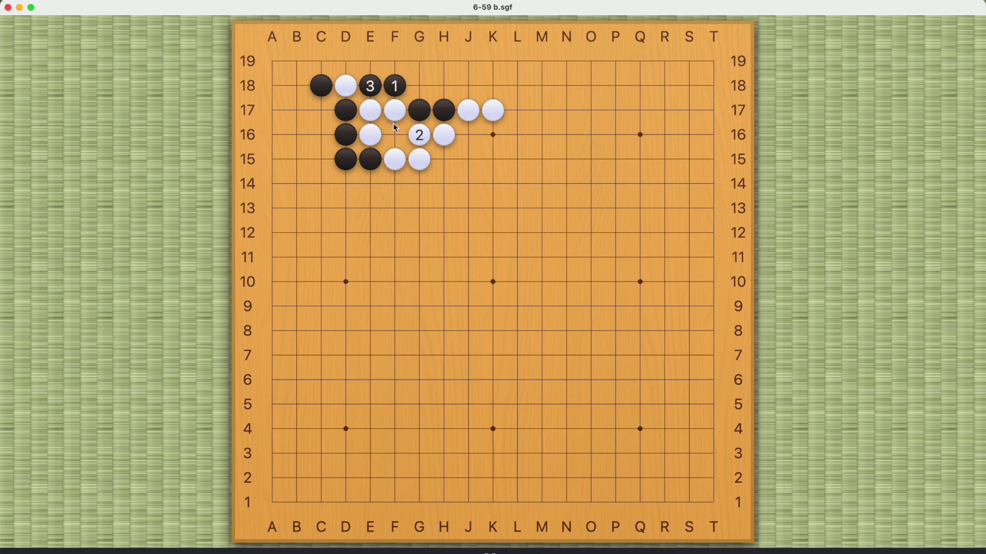
{"action": "left_click", "coordinate": [393, 129]}
{"action": "key", "text": "Left"}
{"action": "key", "text": "Left"}
{"action": "key", "text": "Left"}
{"action": "left_click", "coordinate": [370, 85]}
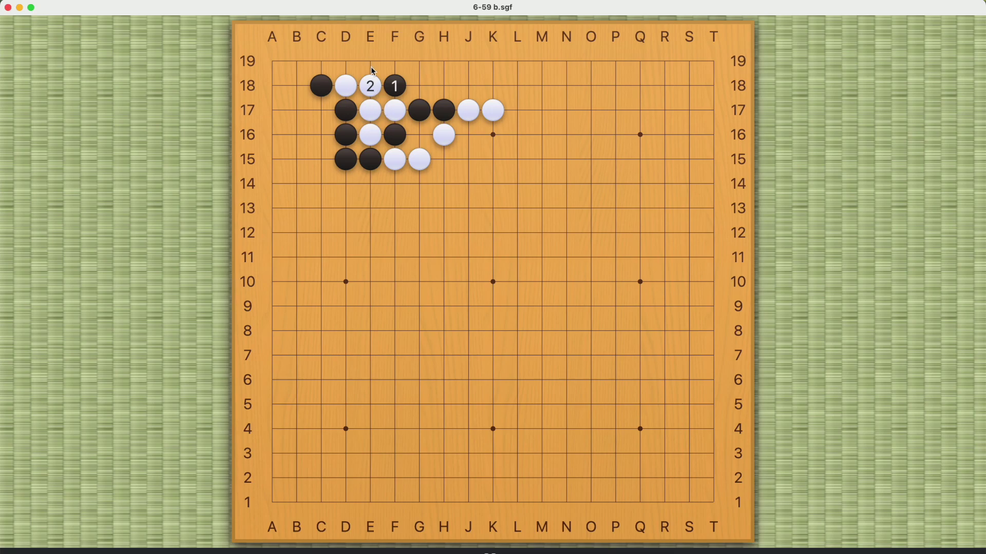
Play Black 3 at E19, try the D19/C19 capture line and undo it.
{"action": "left_click", "coordinate": [369, 61]}
{"action": "left_click", "coordinate": [370, 111]}
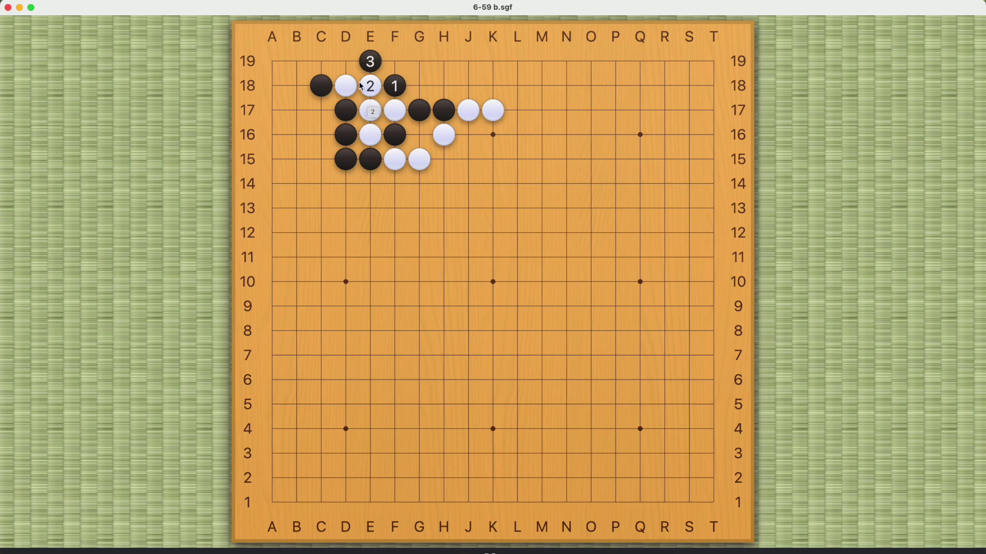
{"action": "left_click", "coordinate": [345, 61]}
{"action": "left_click", "coordinate": [320, 61]}
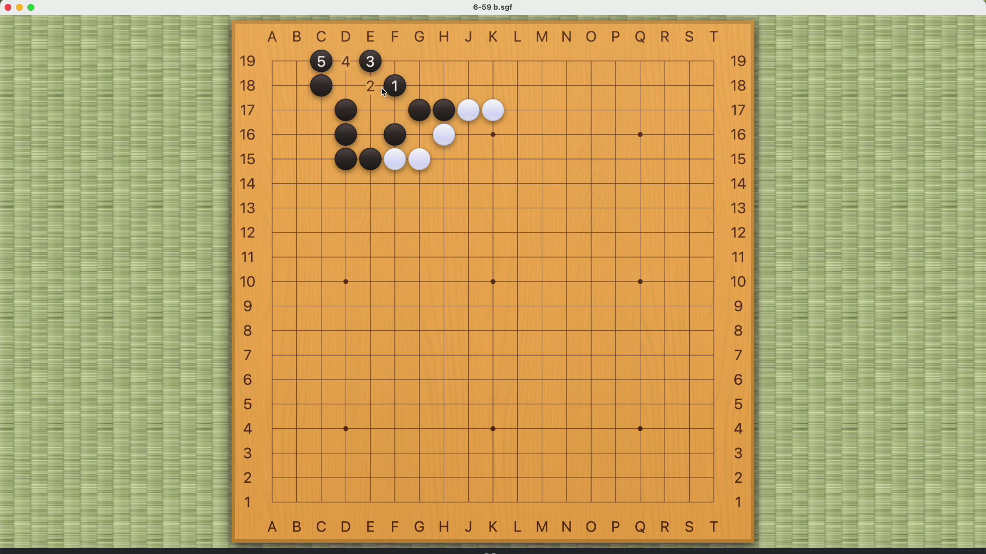
{"action": "key", "text": "Up"}
{"action": "key", "text": "Up"}
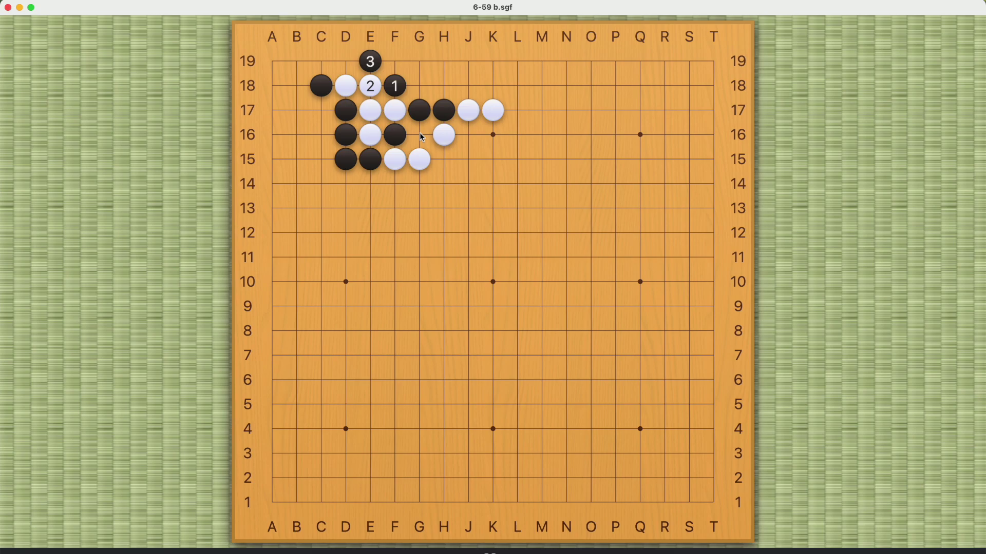
Play moves 4–7: White G16, Black D19, White F16, Black connects at G18.
{"action": "left_click", "coordinate": [420, 134]}
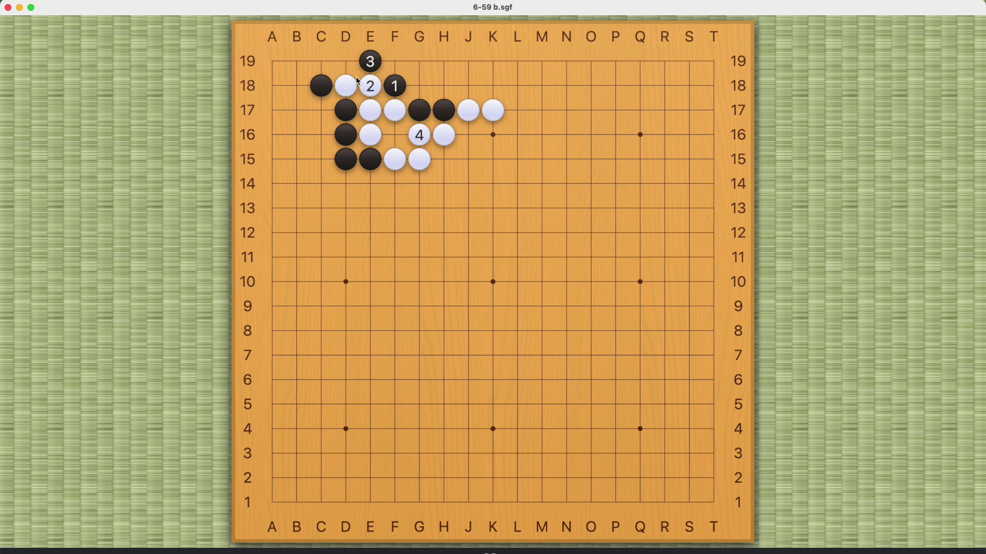
{"action": "left_click", "coordinate": [346, 61]}
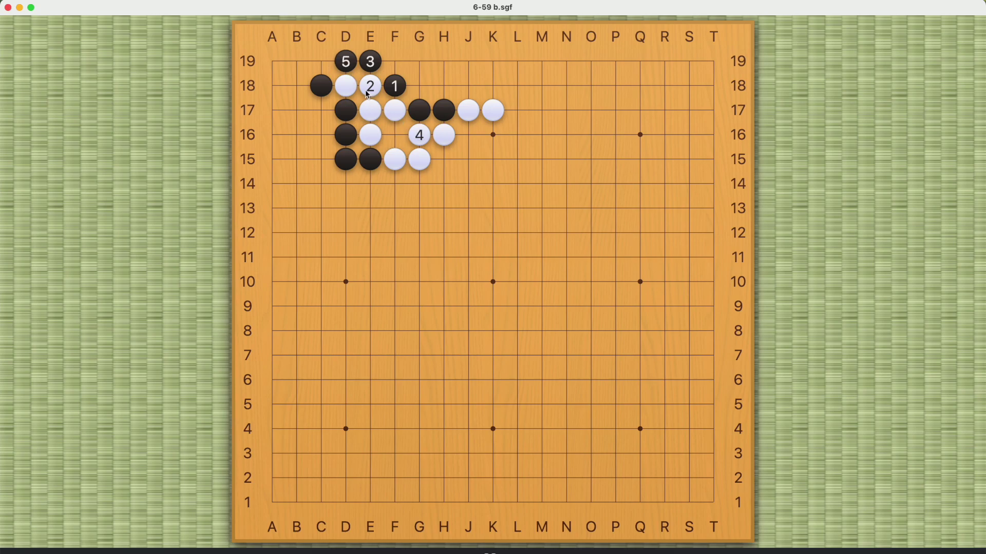
{"action": "left_click", "coordinate": [394, 137]}
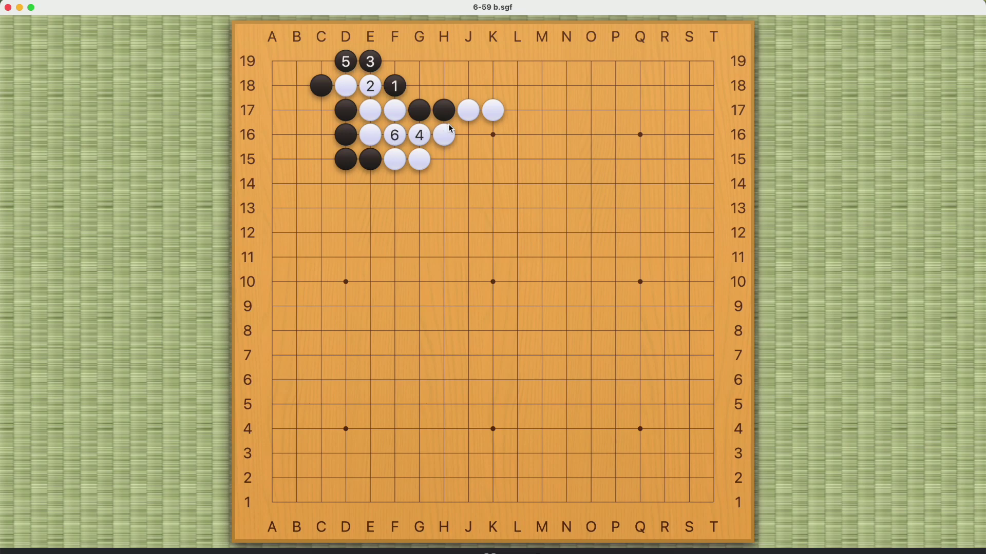
{"action": "left_click", "coordinate": [419, 87]}
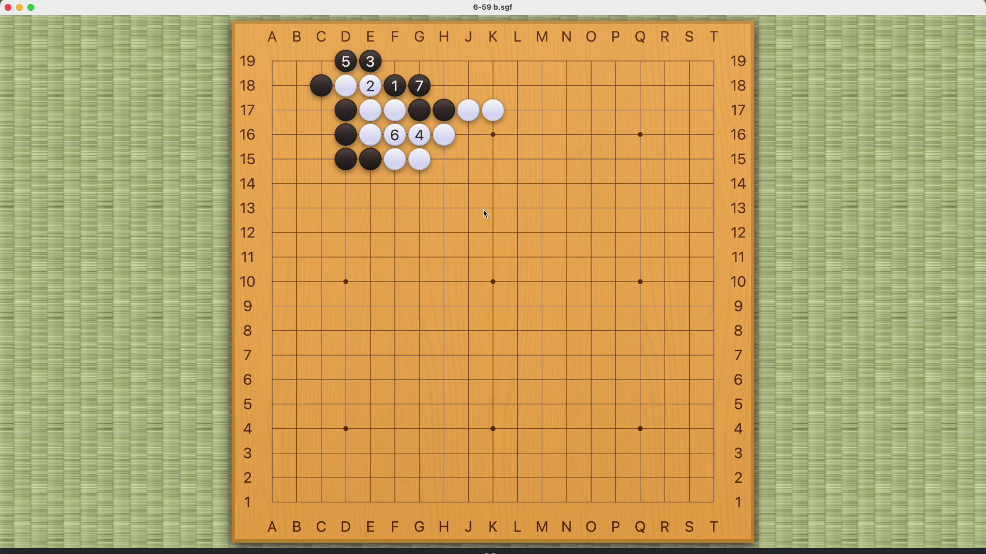
Step back with the arrow key until only moves 1–3 (F18, E18, E19) remain.
{"action": "key", "text": "Left"}
{"action": "key", "text": "Left"}
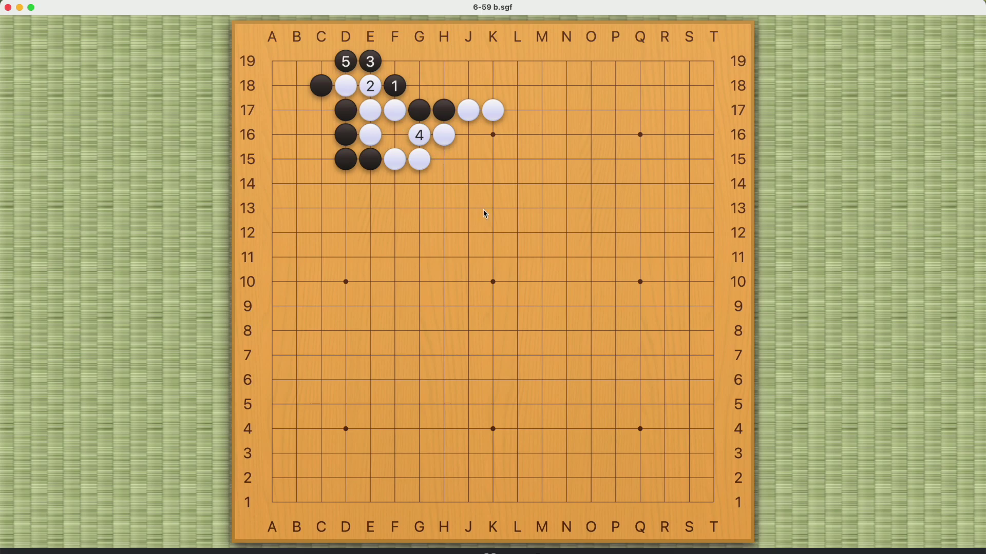
{"action": "key", "text": "Left"}
{"action": "key", "text": "Left"}
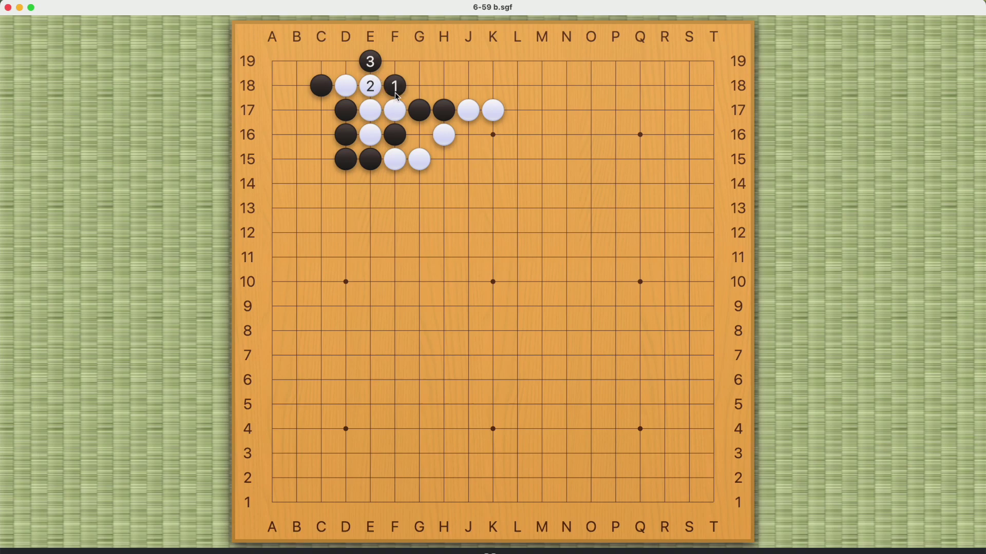